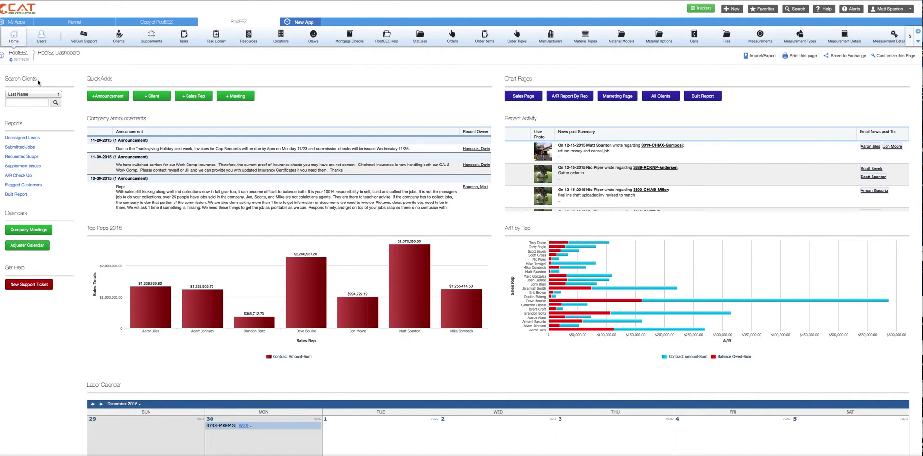
Step: Check which fields are available for searching clients on the dashboard
{"action": "left_click", "coordinate": [45, 96]}
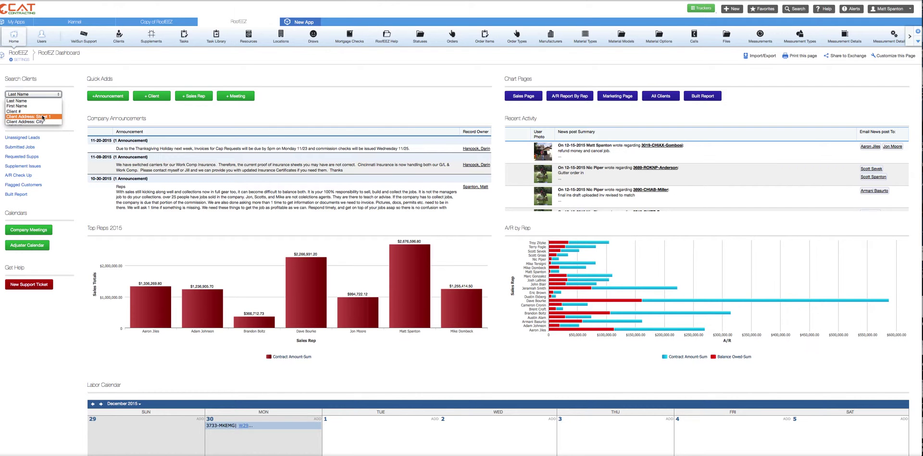
{"action": "left_click", "coordinate": [278, 77]}
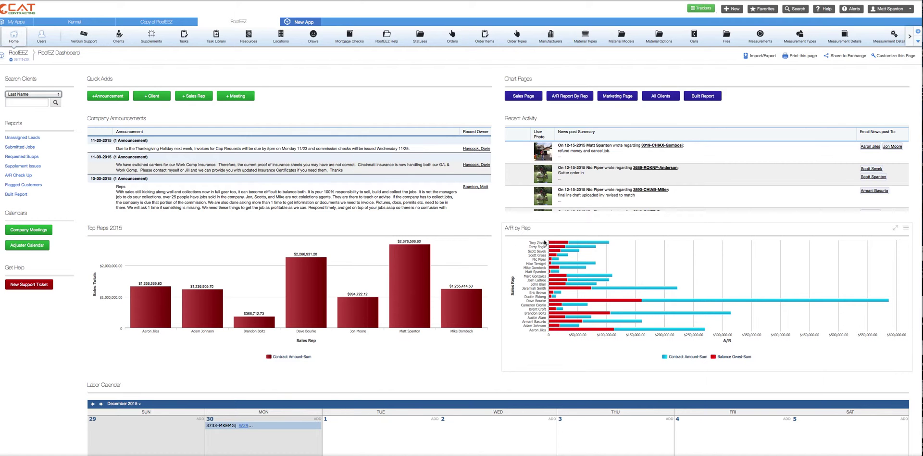
{"action": "mouse_move", "coordinate": [536, 261]}
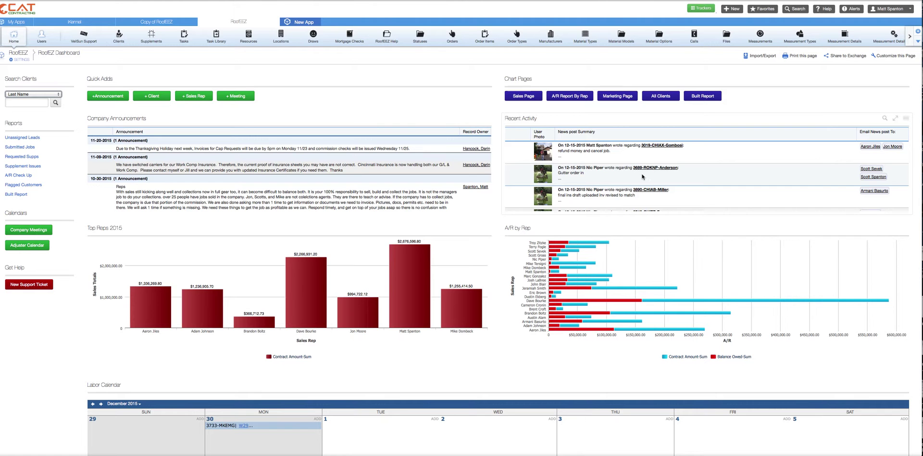
Step: Read through the first page of news posts in the Recent Activity report, down to its results page links
{"action": "scroll", "coordinate": [880, 185], "scroll_direction": "down", "scroll_amount": 3}
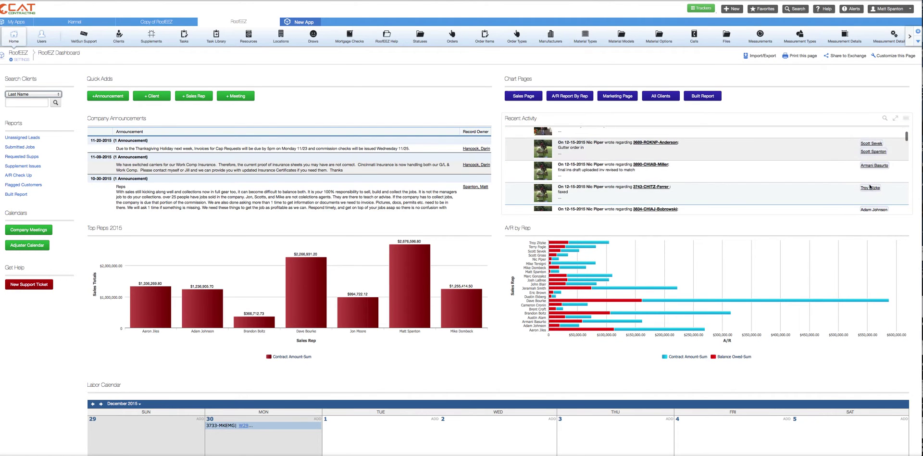
{"action": "scroll", "coordinate": [557, 165], "scroll_direction": "down", "scroll_amount": 1}
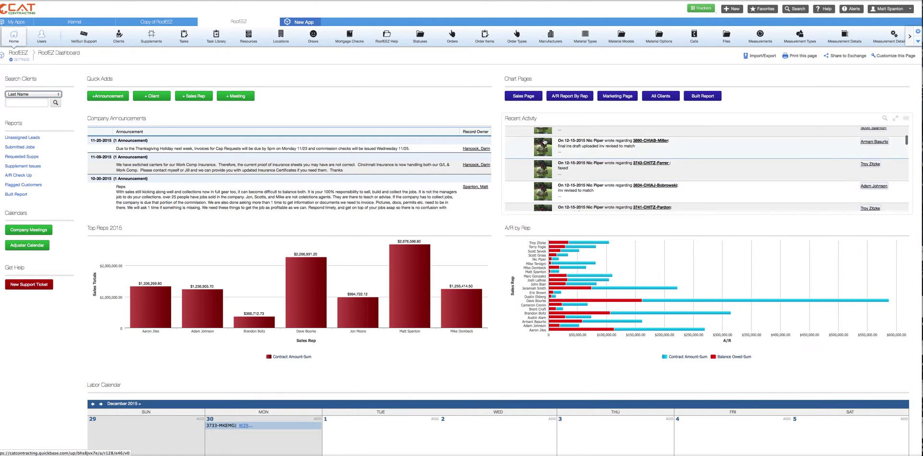
{"action": "scroll", "coordinate": [576, 180], "scroll_direction": "down", "scroll_amount": 2}
{"action": "scroll", "coordinate": [576, 179], "scroll_direction": "down", "scroll_amount": 5}
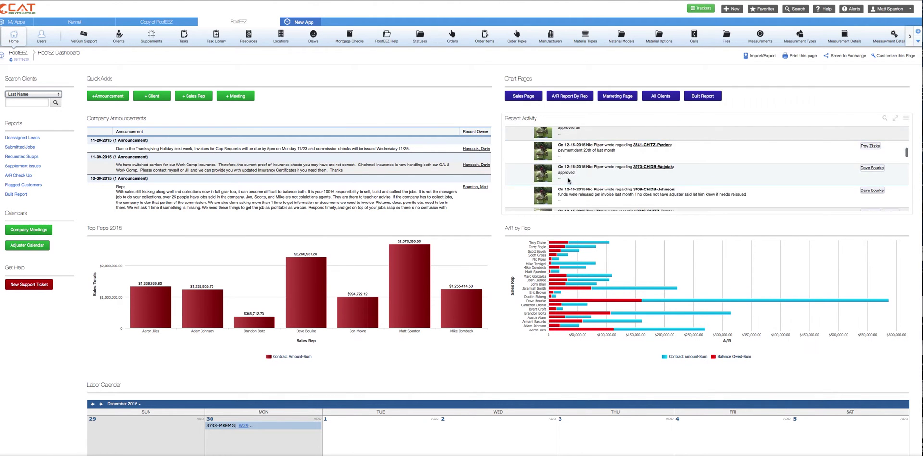
{"action": "scroll", "coordinate": [552, 175], "scroll_direction": "down", "scroll_amount": 2}
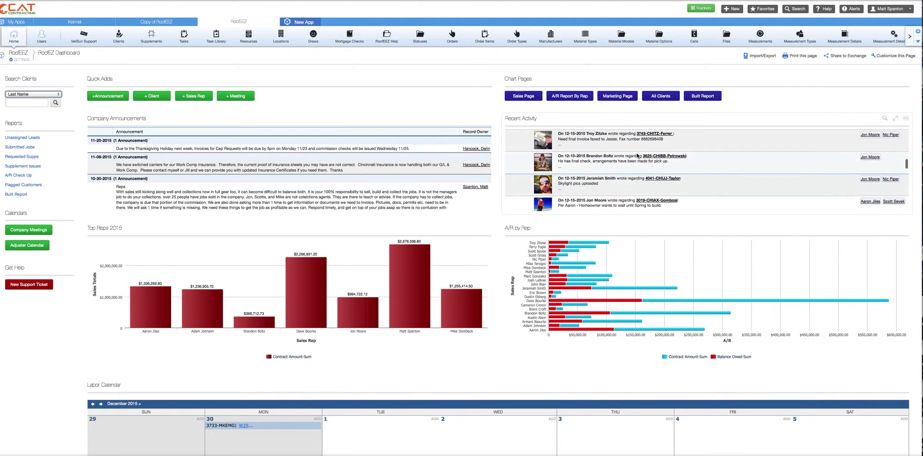
{"action": "scroll", "coordinate": [791, 185], "scroll_direction": "down", "scroll_amount": 1}
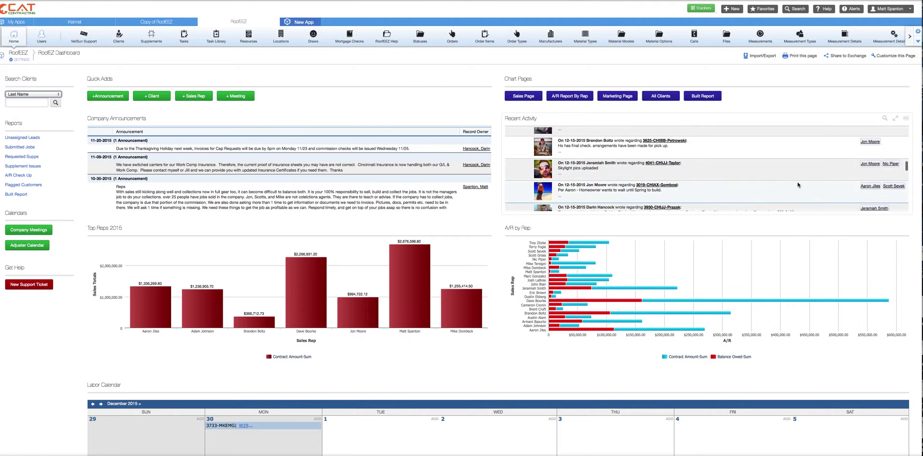
{"action": "scroll", "coordinate": [744, 185], "scroll_direction": "down", "scroll_amount": 3}
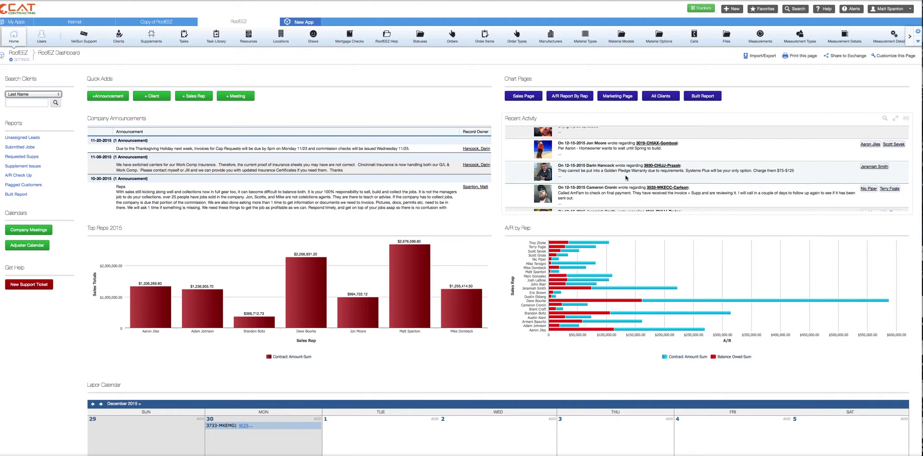
{"action": "scroll", "coordinate": [625, 178], "scroll_direction": "down", "scroll_amount": 3}
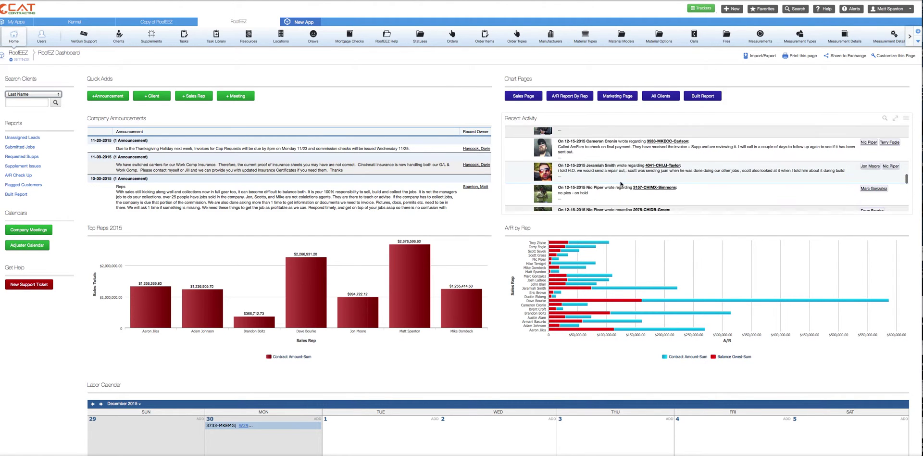
{"action": "scroll", "coordinate": [620, 185], "scroll_direction": "down", "scroll_amount": 5}
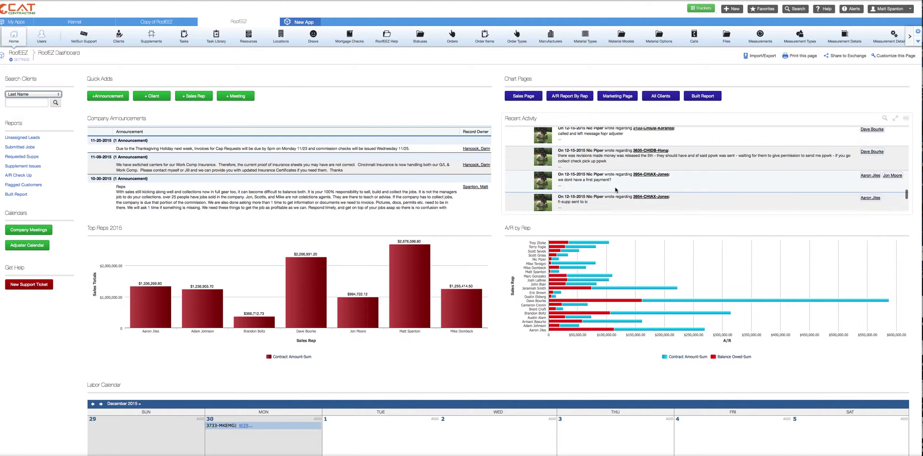
{"action": "scroll", "coordinate": [615, 190], "scroll_direction": "down", "scroll_amount": 5}
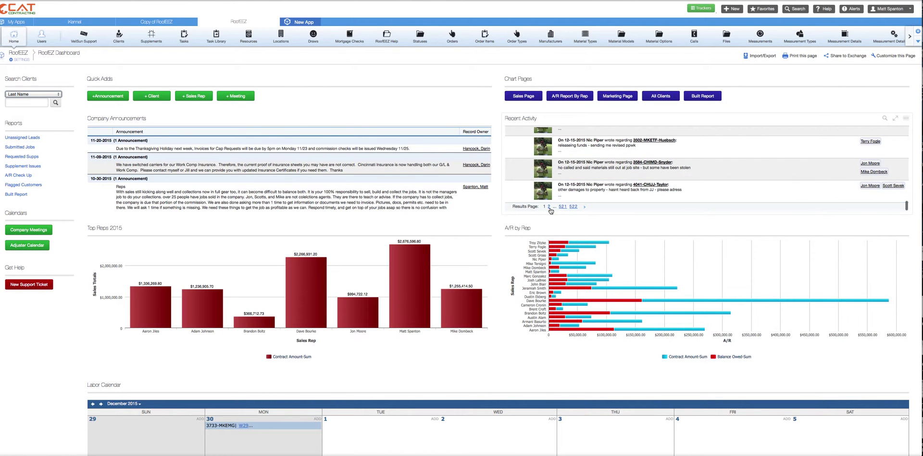
Step: Open results page 2 of the Recent Activity report and look through its older posts
{"action": "left_click", "coordinate": [548, 207]}
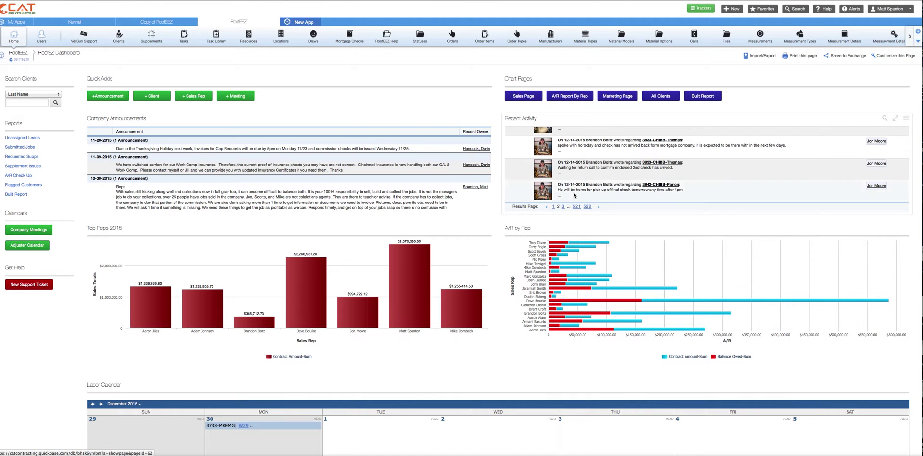
{"action": "scroll", "coordinate": [596, 185], "scroll_direction": "up", "scroll_amount": 10}
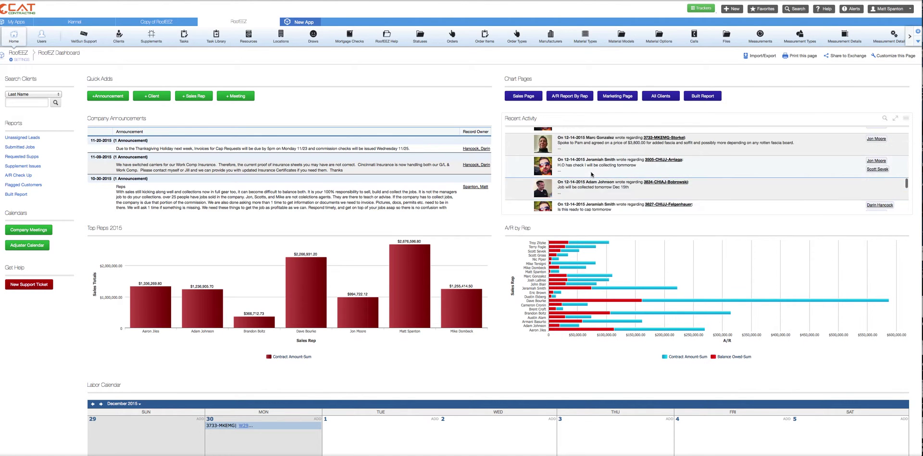
{"action": "scroll", "coordinate": [591, 174], "scroll_direction": "up", "scroll_amount": 1}
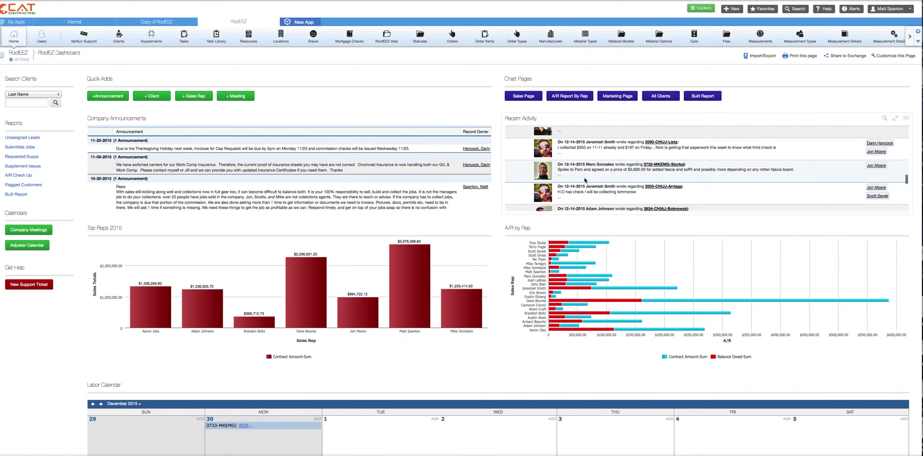
{"action": "scroll", "coordinate": [587, 180], "scroll_direction": "up", "scroll_amount": 1}
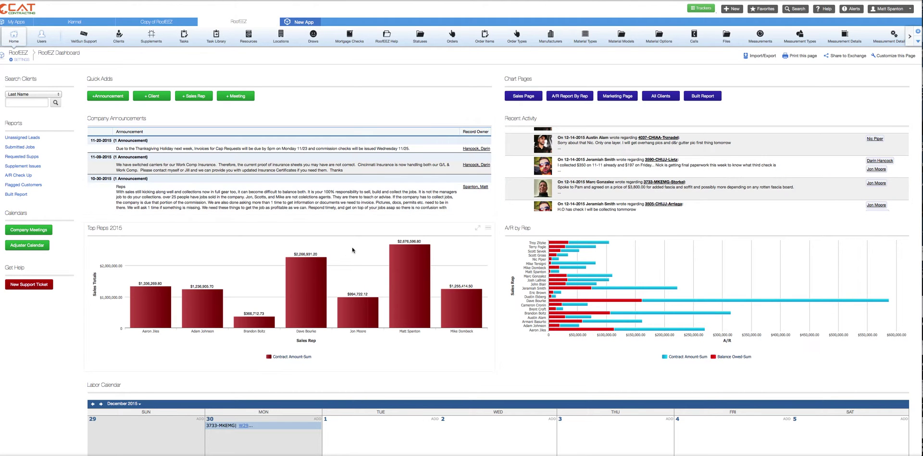
Step: Examine the Top Reps 2015 and A/R by Rep charts, checking individual reps' contract amounts and balances owed
{"action": "scroll", "coordinate": [535, 220], "scroll_direction": "down", "scroll_amount": 1}
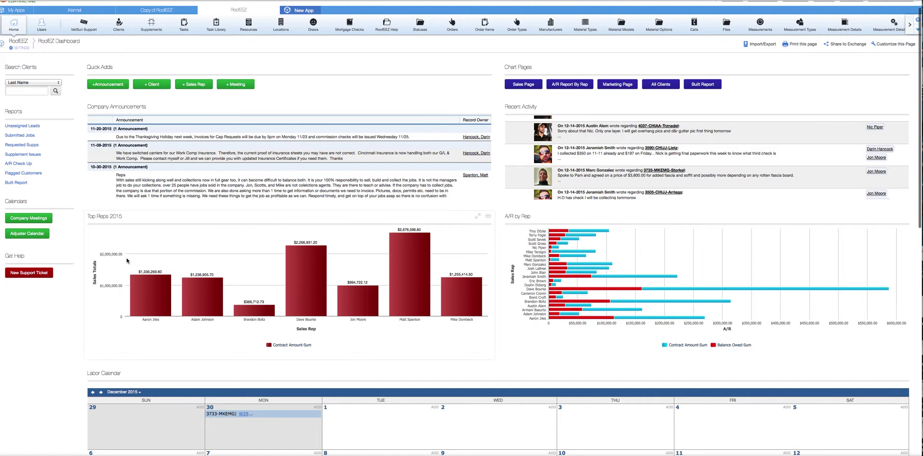
{"action": "scroll", "coordinate": [179, 255], "scroll_direction": "down", "scroll_amount": 3}
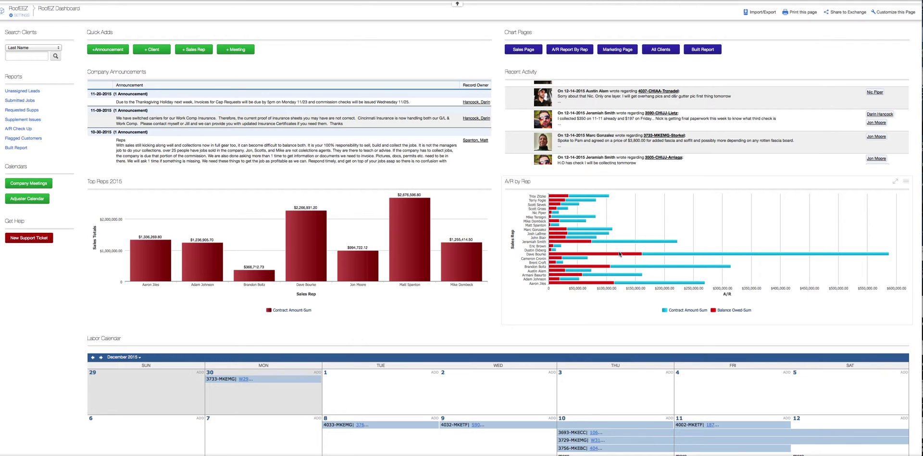
{"action": "mouse_move", "coordinate": [620, 255]}
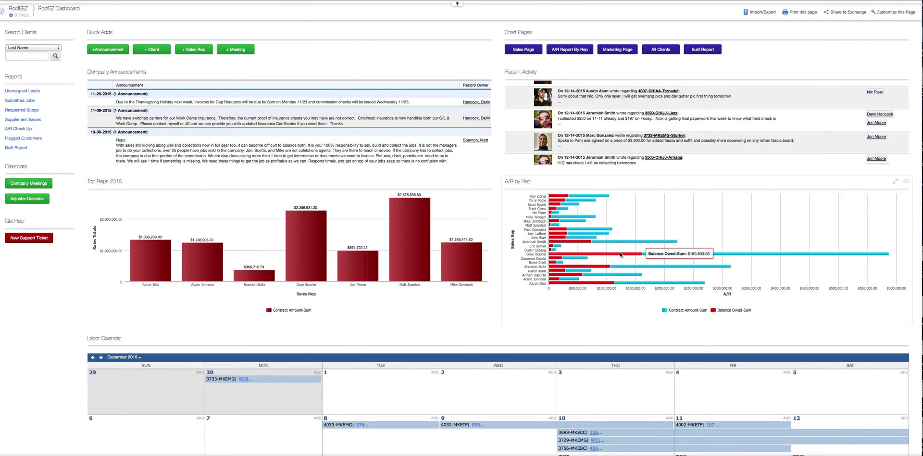
{"action": "mouse_move", "coordinate": [576, 243]}
{"action": "mouse_move", "coordinate": [743, 255]}
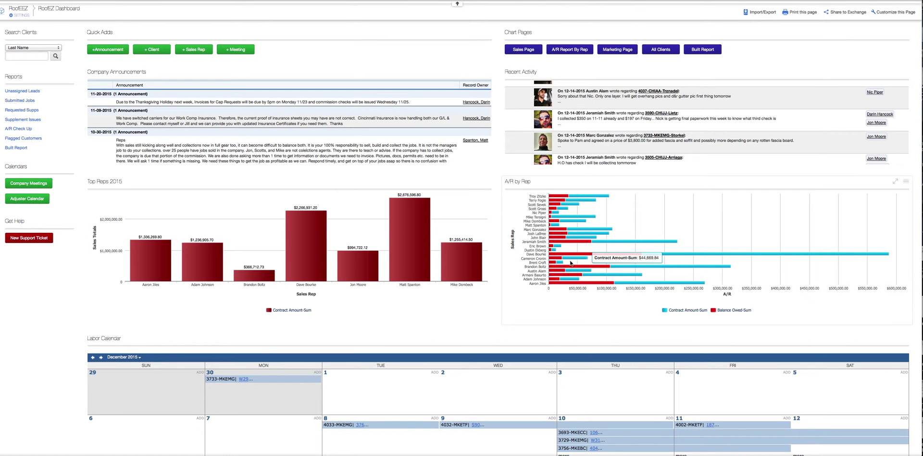
{"action": "mouse_move", "coordinate": [575, 268]}
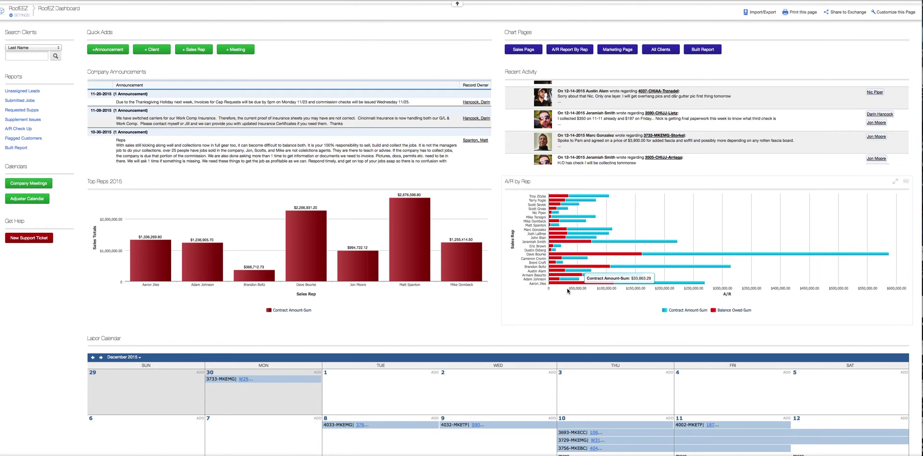
{"action": "mouse_move", "coordinate": [404, 266]}
{"action": "scroll", "coordinate": [481, 264], "scroll_direction": "down", "scroll_amount": 1}
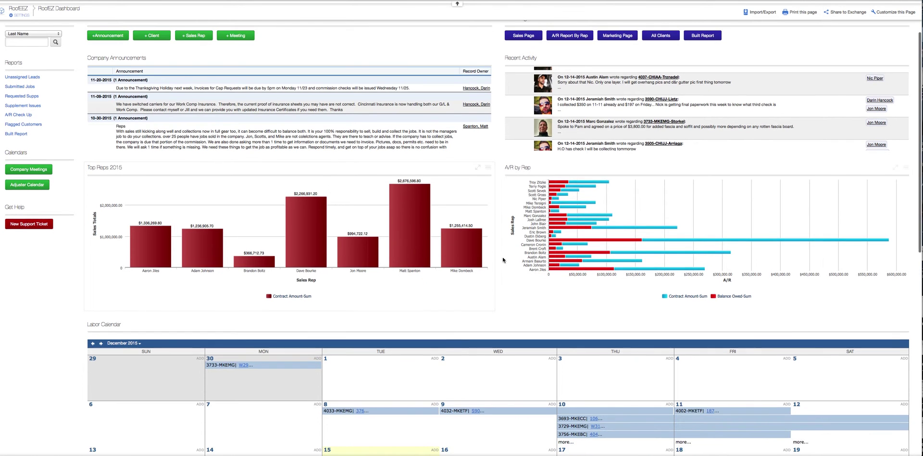
{"action": "mouse_move", "coordinate": [522, 227]}
{"action": "scroll", "coordinate": [522, 227], "scroll_direction": "down", "scroll_amount": 3}
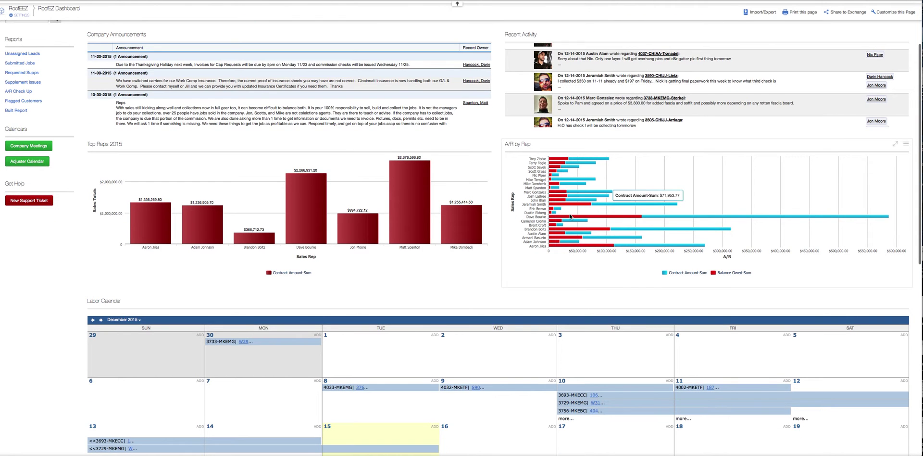
Step: Review the scheduled jobs for December 2015 in the Labor Calendar
{"action": "scroll", "coordinate": [466, 195], "scroll_direction": "down", "scroll_amount": 3}
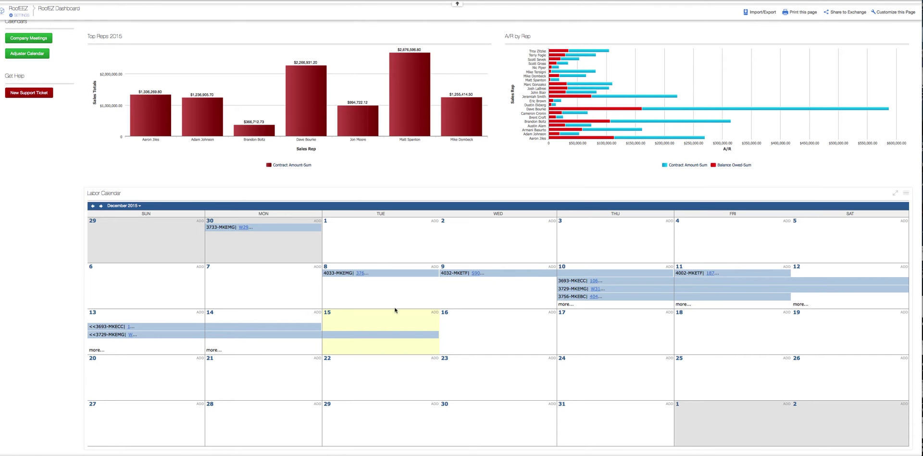
{"action": "scroll", "coordinate": [317, 325], "scroll_direction": "down", "scroll_amount": 1}
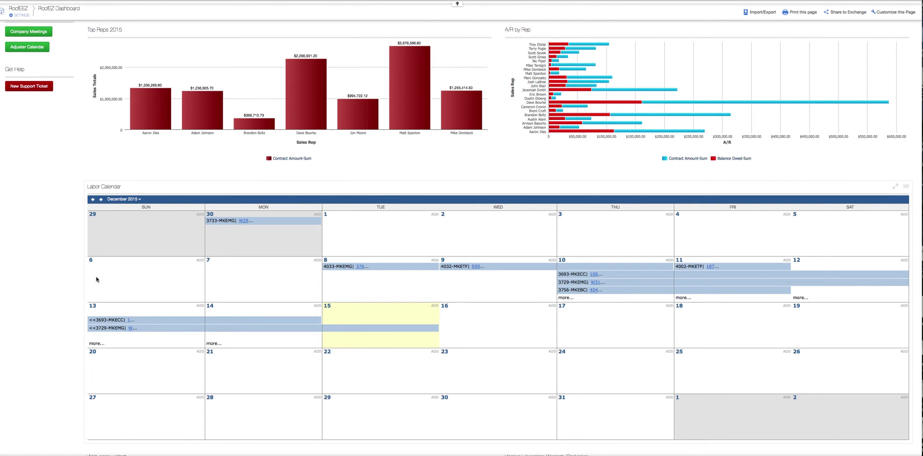
{"action": "scroll", "coordinate": [97, 279], "scroll_direction": "down", "scroll_amount": 5}
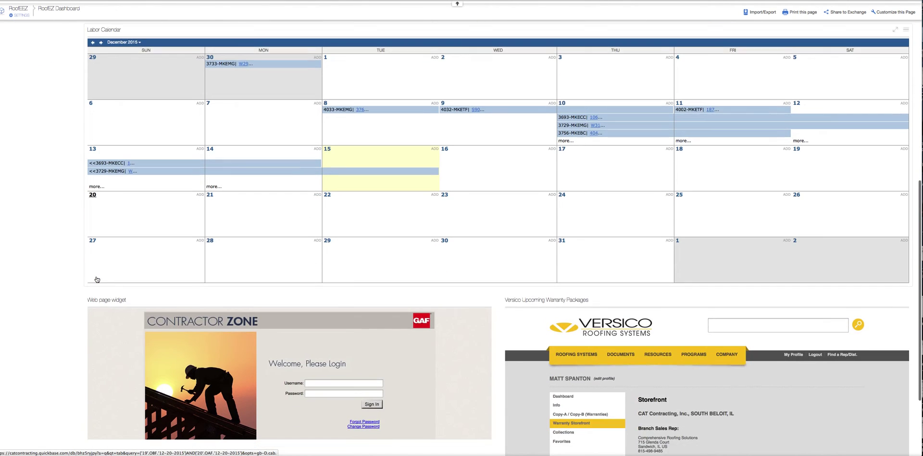
Step: Examine the embedded GAF Contractor Zone login and the Versico warranties available for release and payment
{"action": "scroll", "coordinate": [131, 297], "scroll_direction": "down", "scroll_amount": 1}
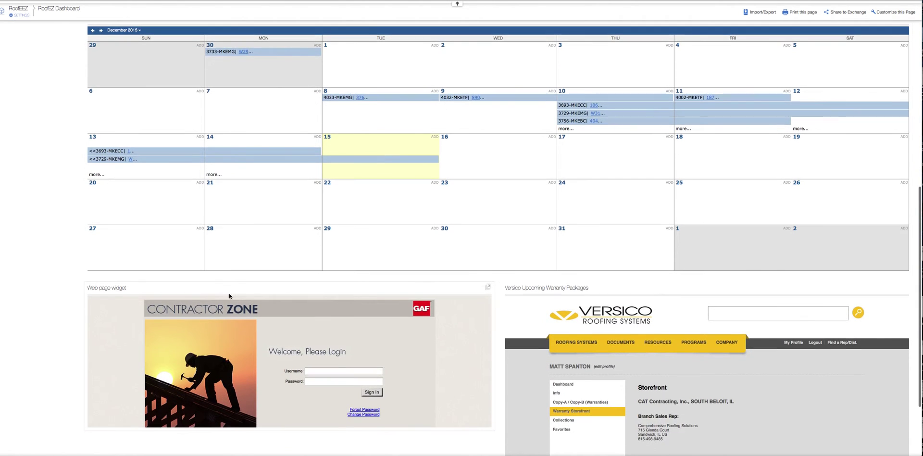
{"action": "scroll", "coordinate": [274, 338], "scroll_direction": "down", "scroll_amount": 1}
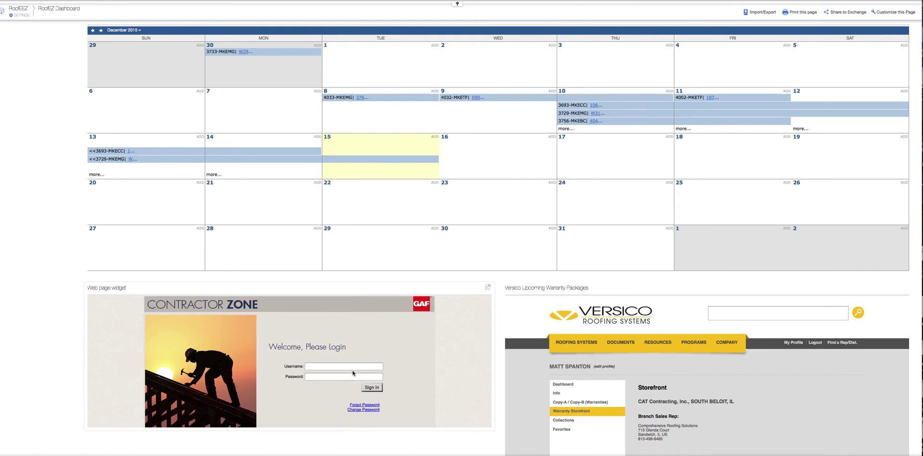
{"action": "scroll", "coordinate": [678, 388], "scroll_direction": "down", "scroll_amount": 4}
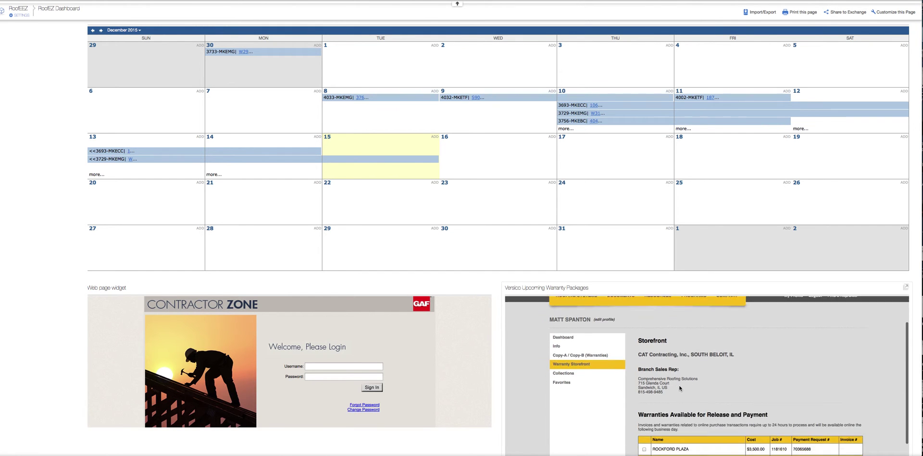
{"action": "scroll", "coordinate": [678, 387], "scroll_direction": "down", "scroll_amount": 1}
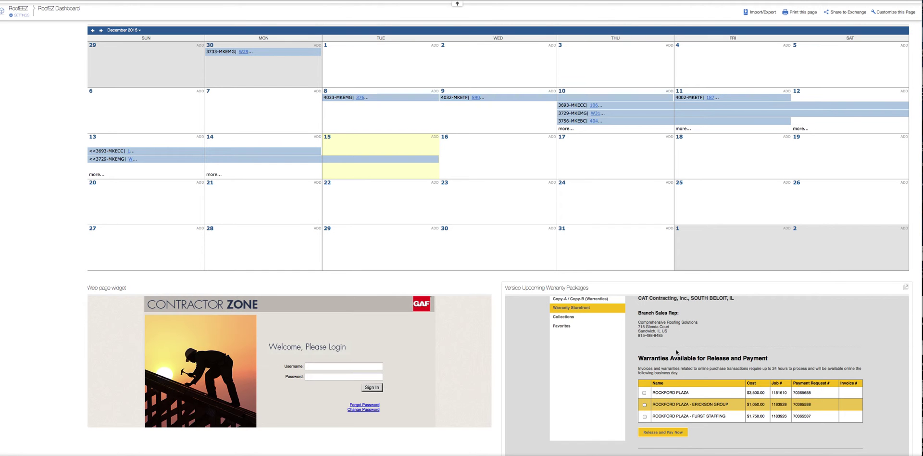
{"action": "scroll", "coordinate": [497, 379], "scroll_direction": "up", "scroll_amount": 1}
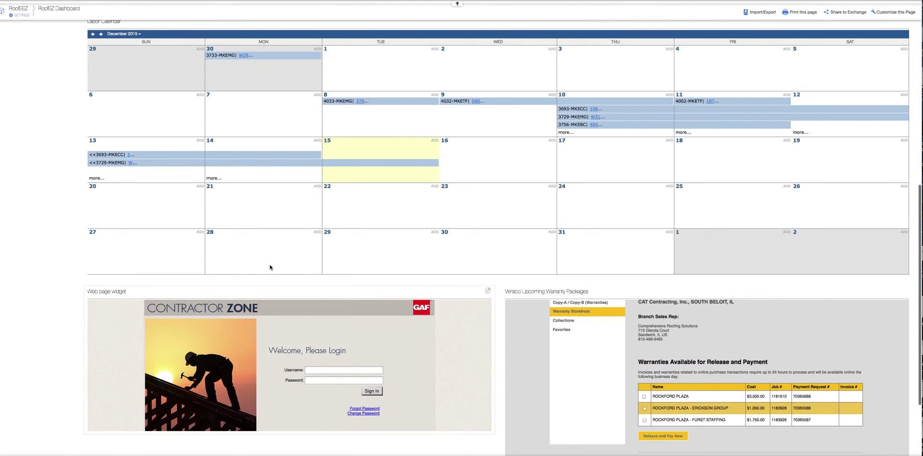
Step: Open the RoofEZ Dashboard for customization and look over its editable widgets
{"action": "scroll", "coordinate": [57, 252], "scroll_direction": "up", "scroll_amount": 8}
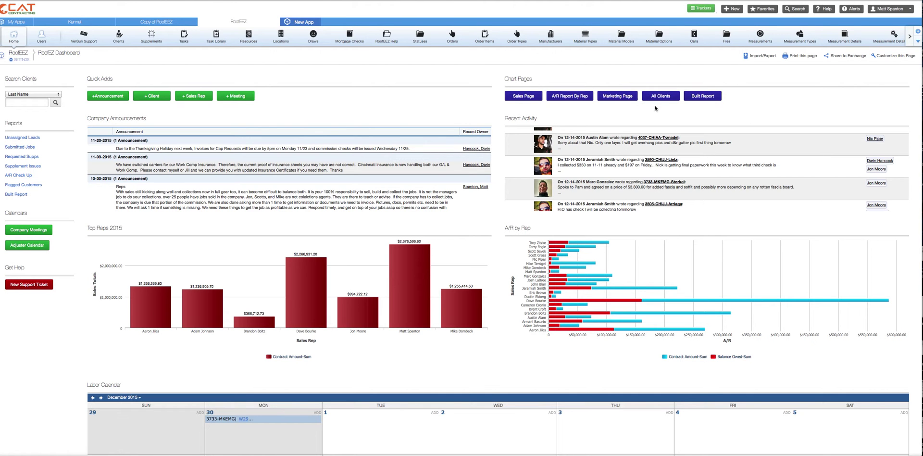
{"action": "left_click", "coordinate": [893, 56]}
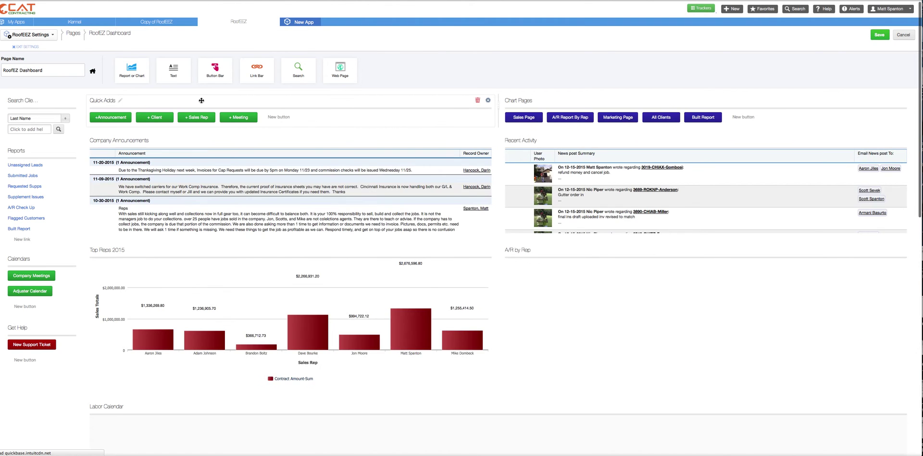
{"action": "scroll", "coordinate": [137, 92], "scroll_direction": "down", "scroll_amount": 8}
{"action": "scroll", "coordinate": [137, 92], "scroll_direction": "up", "scroll_amount": 8}
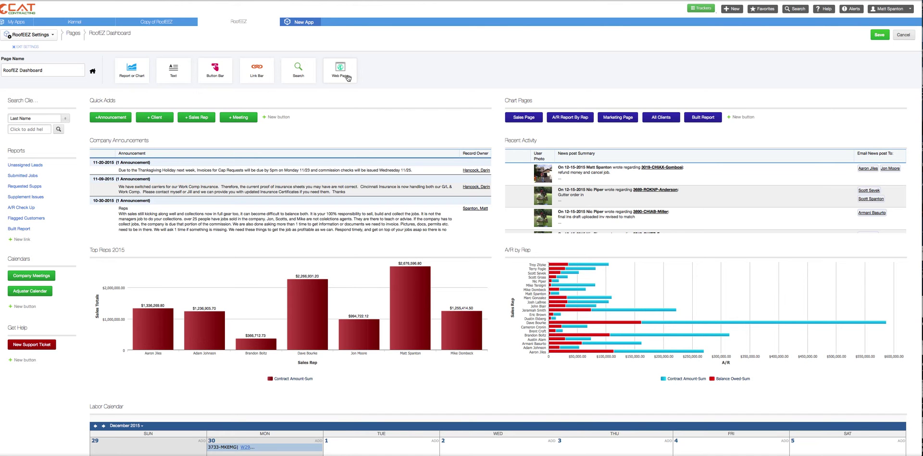
Step: Add a button that opens the Black/Red Report to the Chart Pages bar and save the dashboard page
{"action": "left_click_drag", "start_coordinate": [141, 75], "coordinate": [731, 119]}
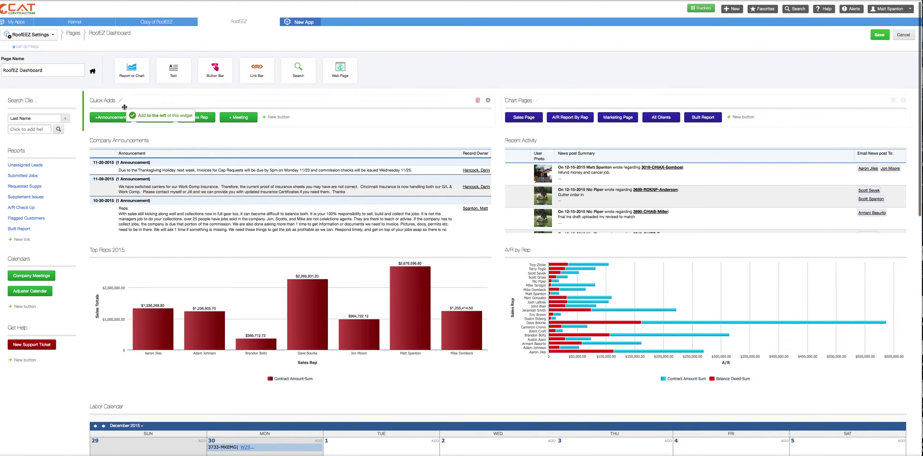
{"action": "left_click", "coordinate": [747, 120]}
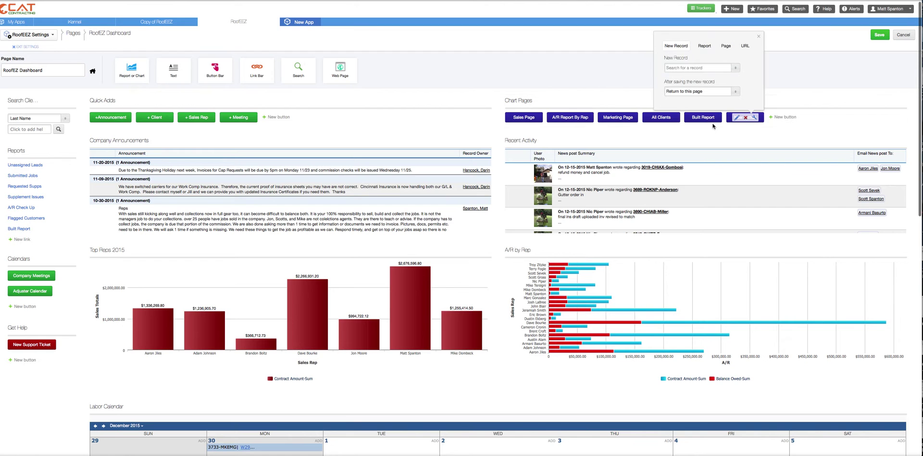
{"action": "left_click", "coordinate": [706, 47]}
{"action": "left_click", "coordinate": [688, 69]}
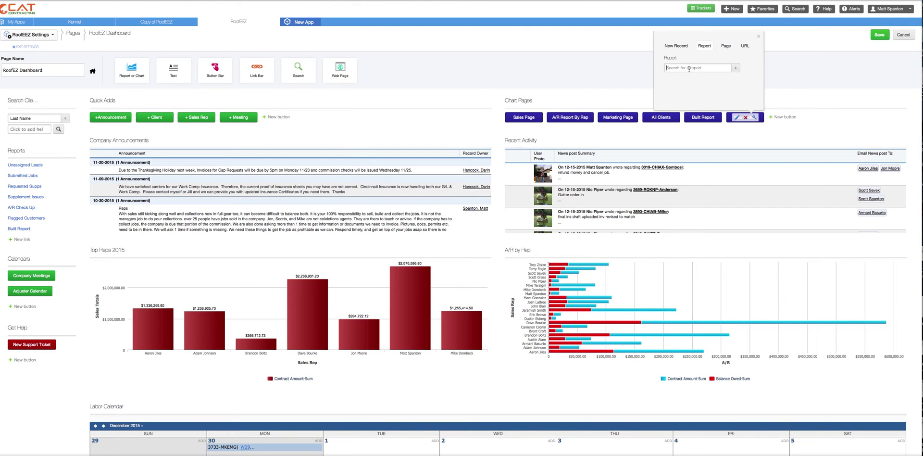
{"action": "type", "text": "Black"}
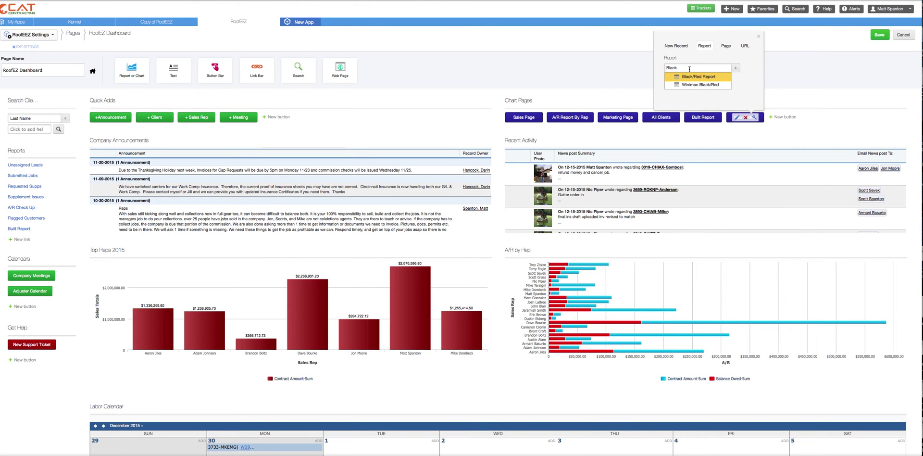
{"action": "left_click", "coordinate": [703, 79]}
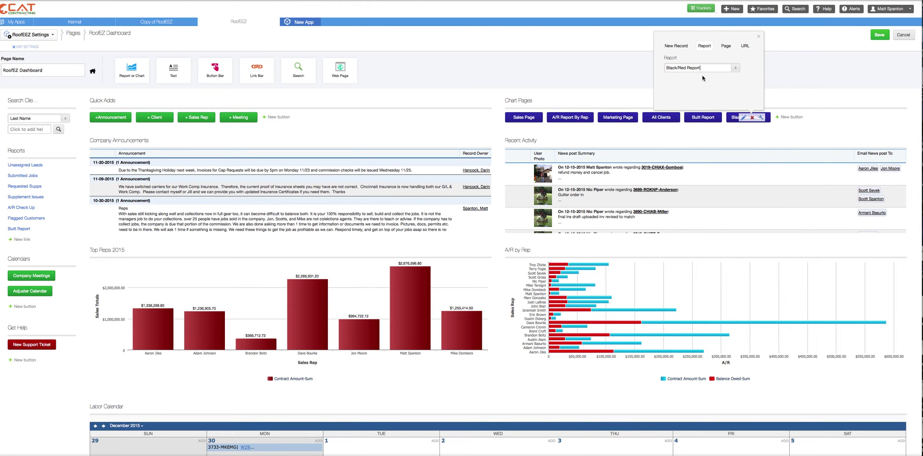
{"action": "left_click", "coordinate": [807, 124]}
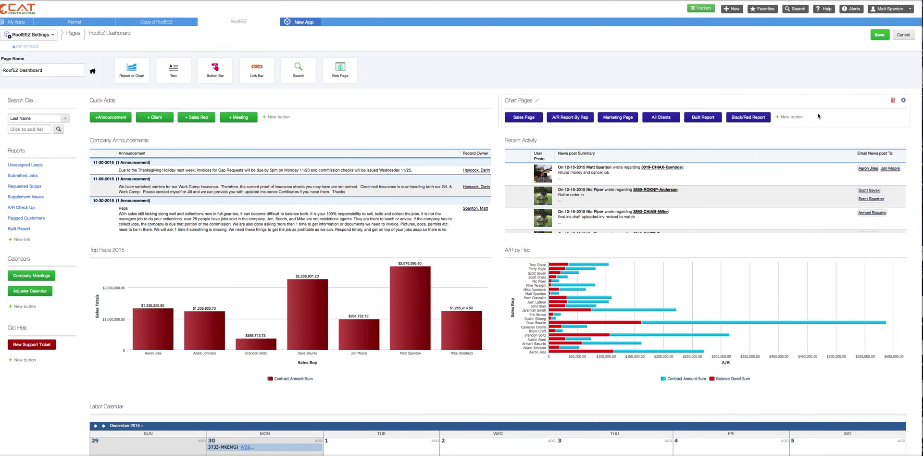
{"action": "left_click", "coordinate": [878, 36]}
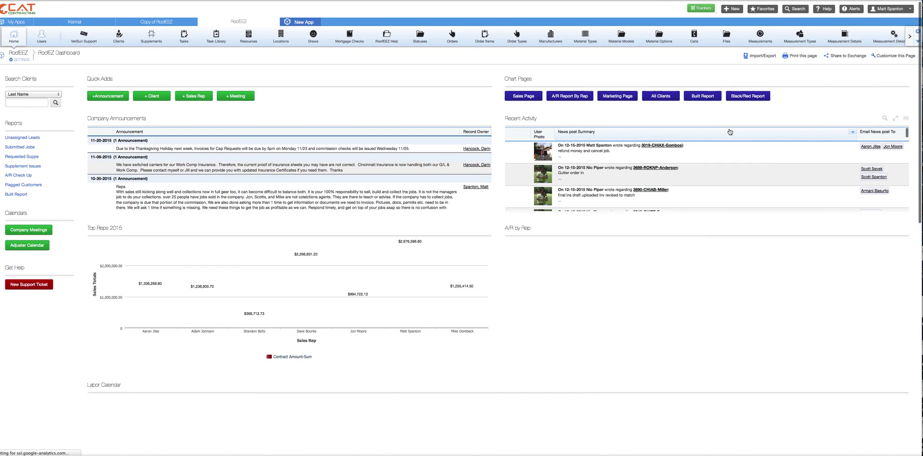
Step: Customize the dashboard with a report widget for the Black/Red Report between Top Reps 2015 and A/R by Rep, and save the page
{"action": "scroll", "coordinate": [677, 139], "scroll_direction": "down", "scroll_amount": 6}
{"action": "scroll", "coordinate": [647, 154], "scroll_direction": "up", "scroll_amount": 6}
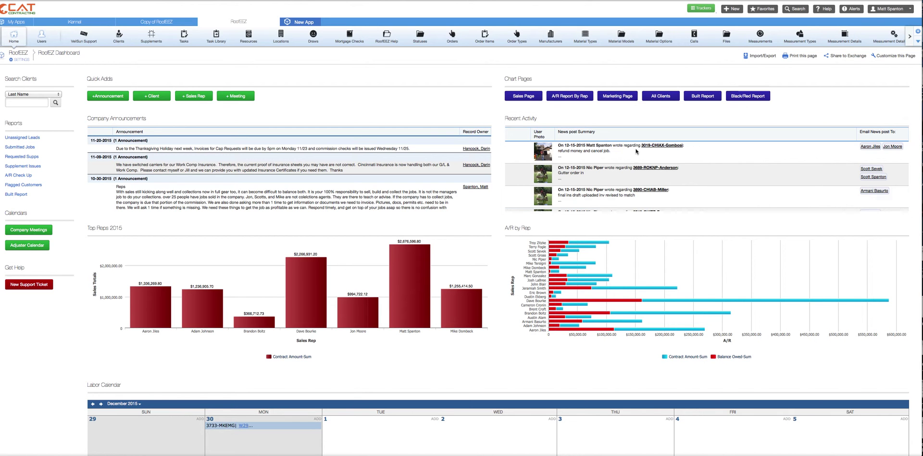
{"action": "left_click", "coordinate": [895, 55]}
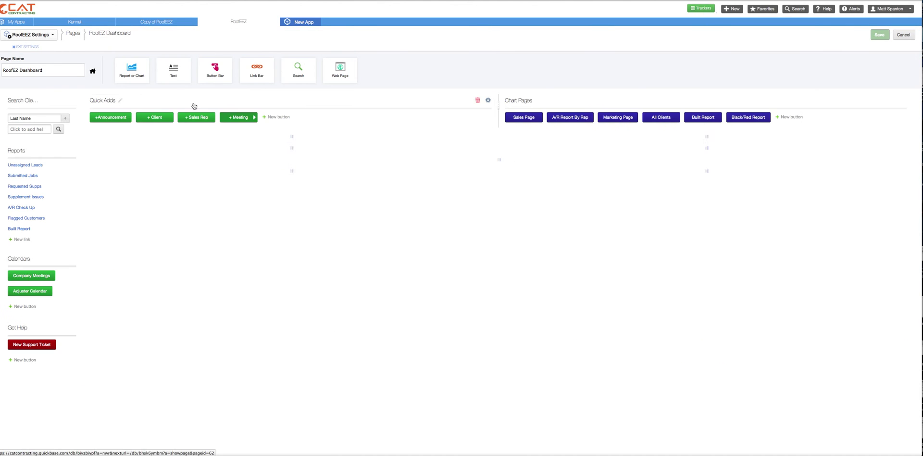
{"action": "scroll", "coordinate": [152, 84], "scroll_direction": "down", "scroll_amount": 6}
{"action": "scroll", "coordinate": [147, 103], "scroll_direction": "up", "scroll_amount": 5}
{"action": "scroll", "coordinate": [147, 115], "scroll_direction": "up", "scroll_amount": 1}
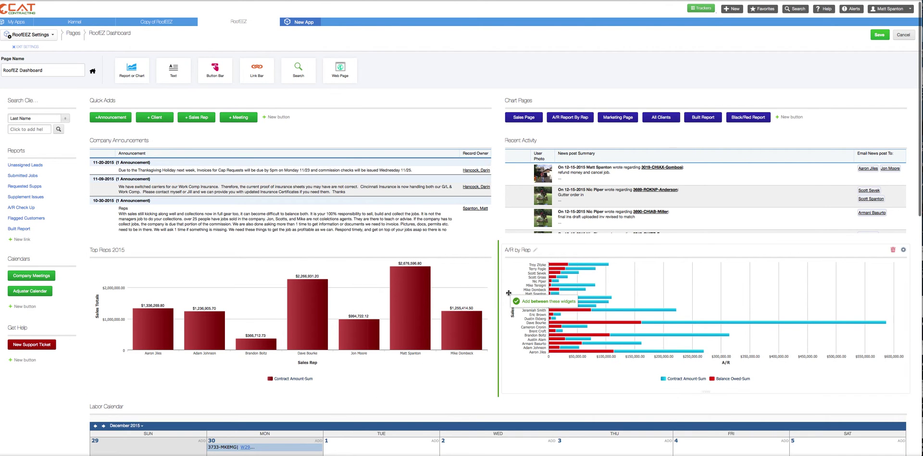
{"action": "left_click_drag", "start_coordinate": [507, 295], "coordinate": [507, 297]}
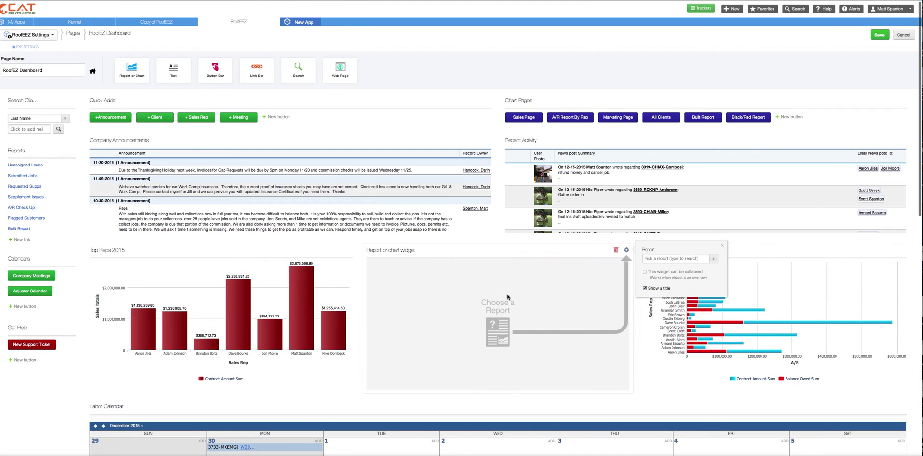
{"action": "left_click", "coordinate": [678, 259]}
{"action": "type", "text": "black"}
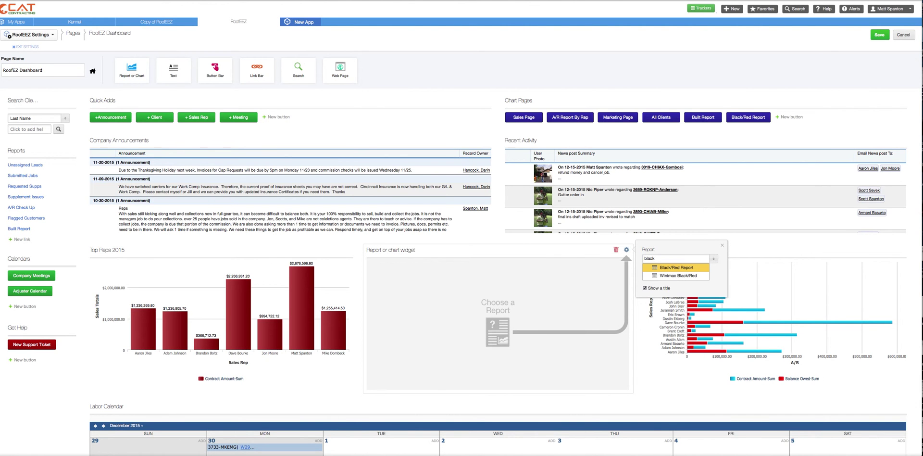
{"action": "key", "text": "Return"}
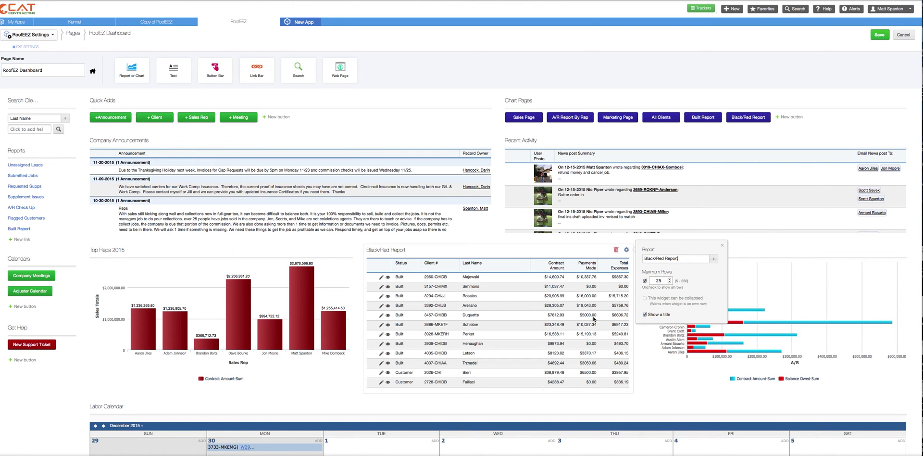
{"action": "left_click", "coordinate": [722, 245]}
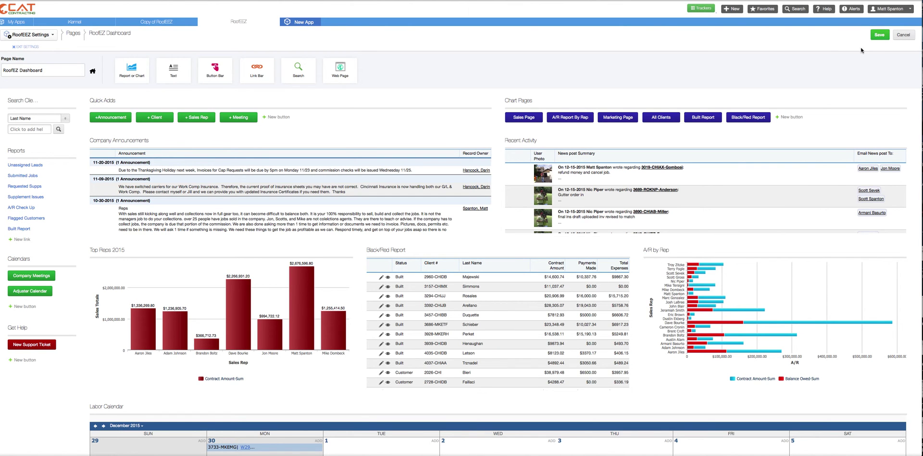
{"action": "left_click", "coordinate": [878, 37]}
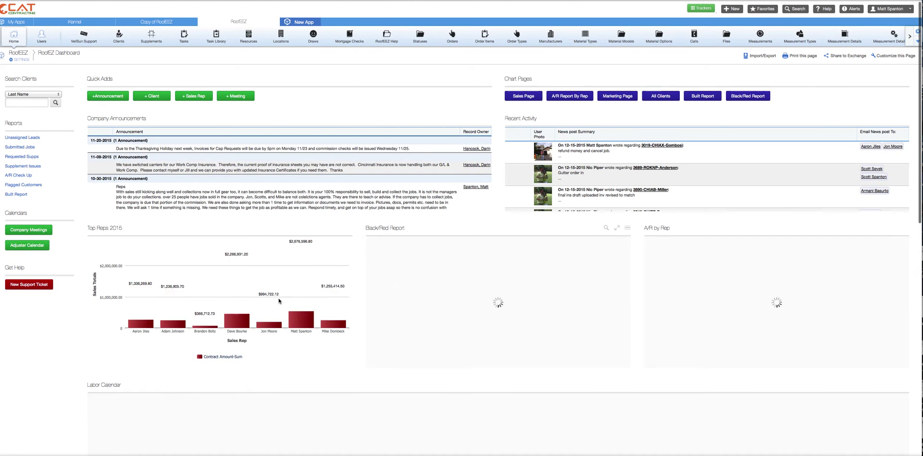
Step: Reopen the dashboard for customization and move the Black/Red Report widget ahead of the Top Reps 2015 chart
{"action": "scroll", "coordinate": [279, 301], "scroll_direction": "down", "scroll_amount": 5}
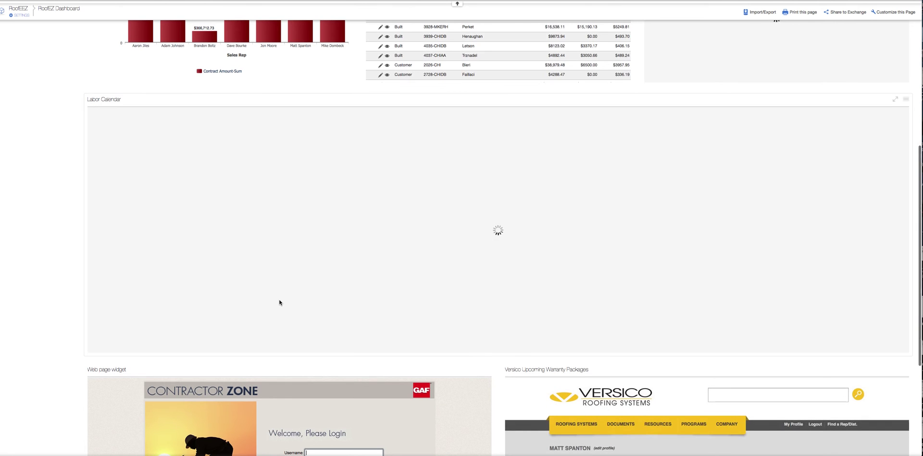
{"action": "scroll", "coordinate": [280, 302], "scroll_direction": "up", "scroll_amount": 2}
{"action": "scroll", "coordinate": [295, 391], "scroll_direction": "down", "scroll_amount": 3}
{"action": "scroll", "coordinate": [296, 390], "scroll_direction": "down", "scroll_amount": 2}
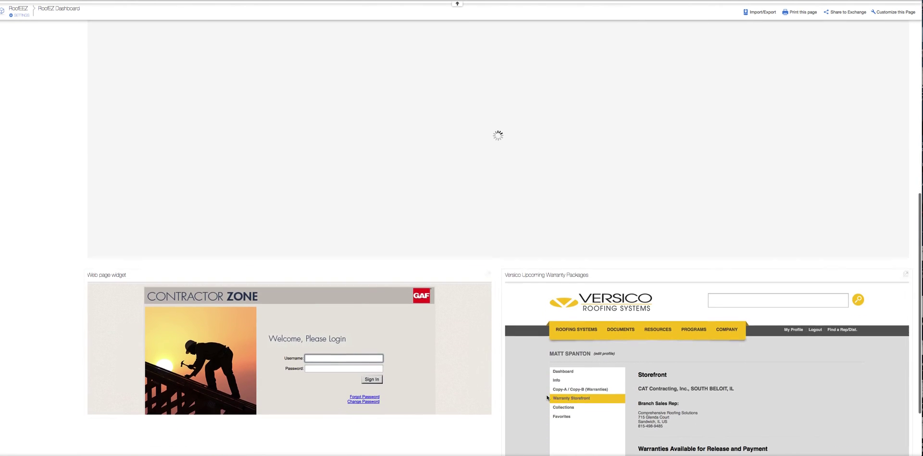
{"action": "scroll", "coordinate": [288, 375], "scroll_direction": "up", "scroll_amount": 14}
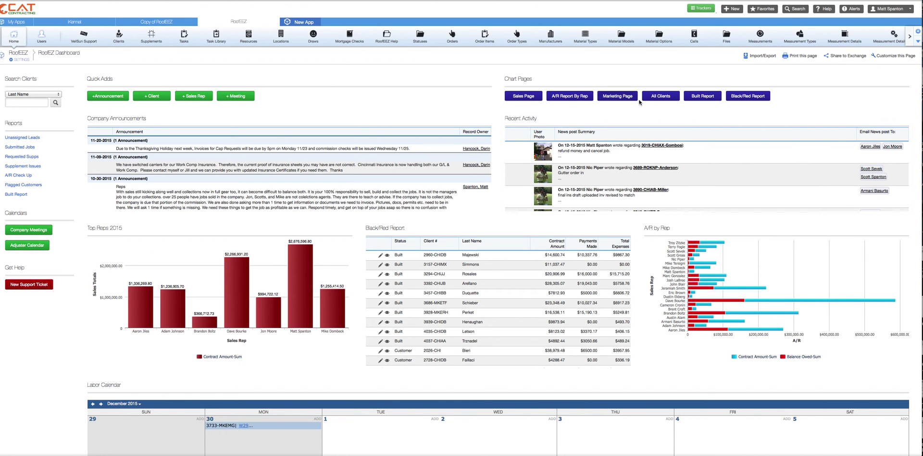
{"action": "left_click", "coordinate": [893, 57]}
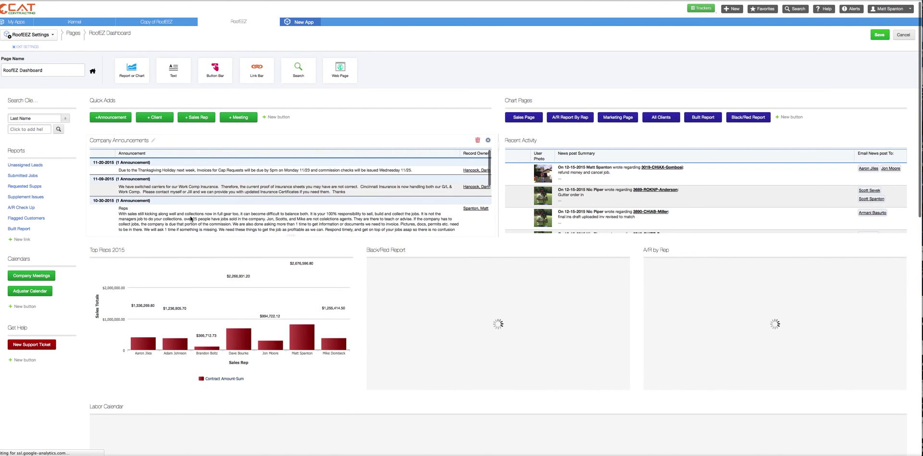
{"action": "scroll", "coordinate": [472, 258], "scroll_direction": "down", "scroll_amount": 6}
{"action": "scroll", "coordinate": [459, 268], "scroll_direction": "up", "scroll_amount": 4}
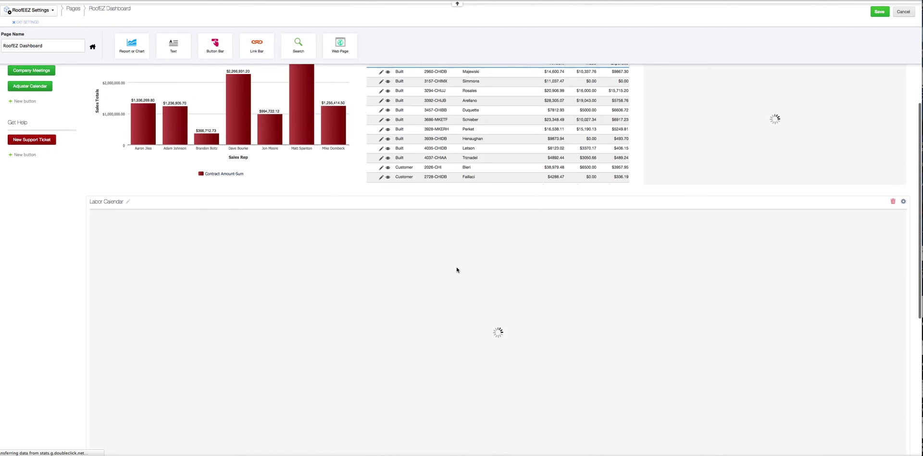
{"action": "left_click_drag", "start_coordinate": [505, 132], "coordinate": [169, 145]}
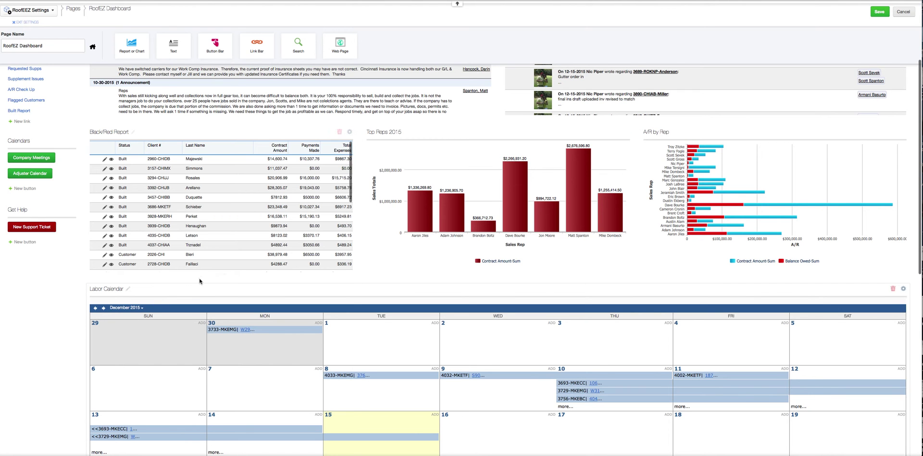
{"action": "left_click_drag", "start_coordinate": [190, 290], "coordinate": [88, 154]}
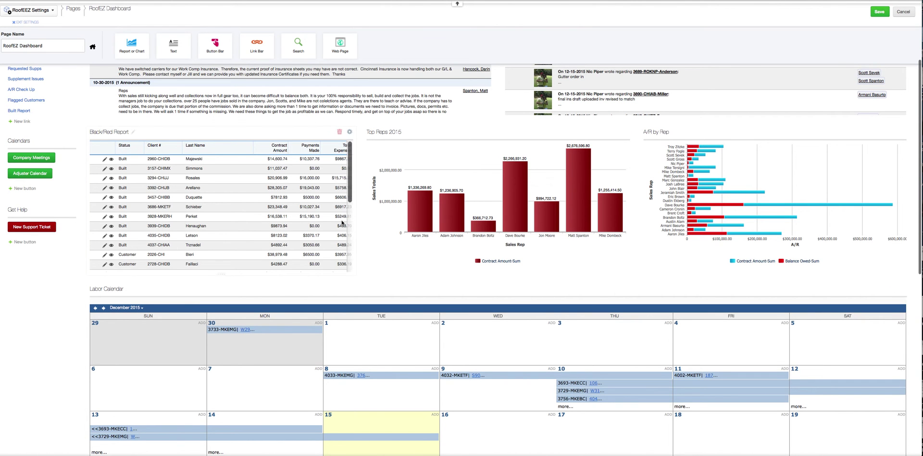
Step: Move the Labor Calendar between the Contractor Zone web page and Versico Upcoming Warranty Packages widgets, and save the page
{"action": "scroll", "coordinate": [350, 250], "scroll_direction": "down", "scroll_amount": 3}
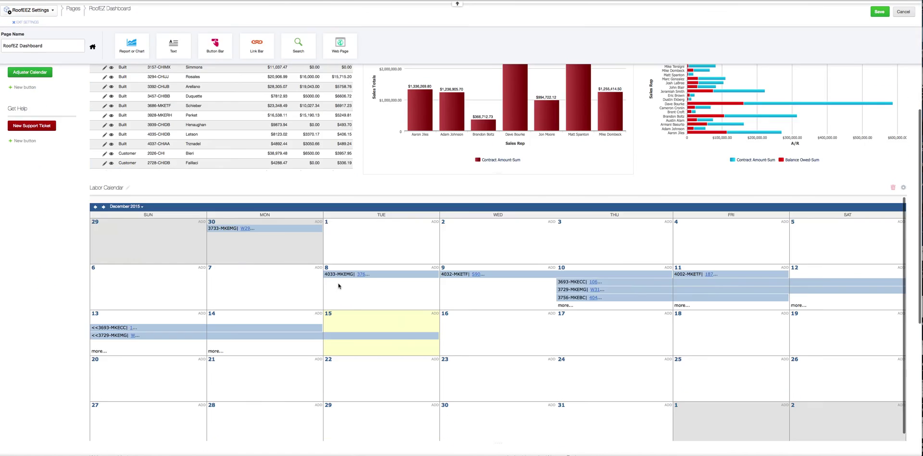
{"action": "scroll", "coordinate": [350, 294], "scroll_direction": "down", "scroll_amount": 5}
{"action": "scroll", "coordinate": [285, 201], "scroll_direction": "up", "scroll_amount": 10}
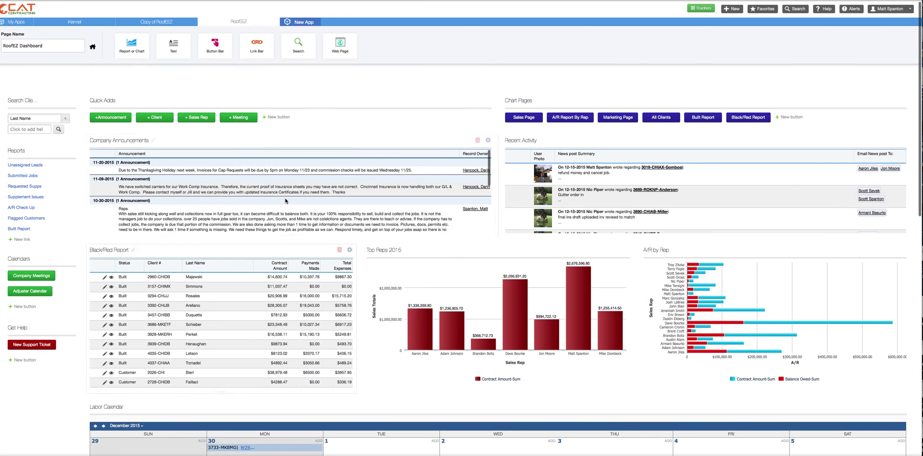
{"action": "scroll", "coordinate": [285, 201], "scroll_direction": "down", "scroll_amount": 5}
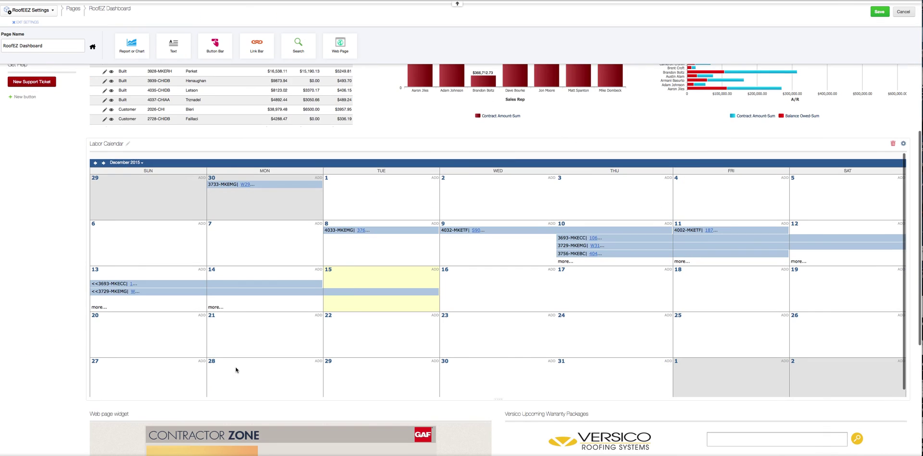
{"action": "left_click_drag", "start_coordinate": [205, 144], "coordinate": [419, 386]}
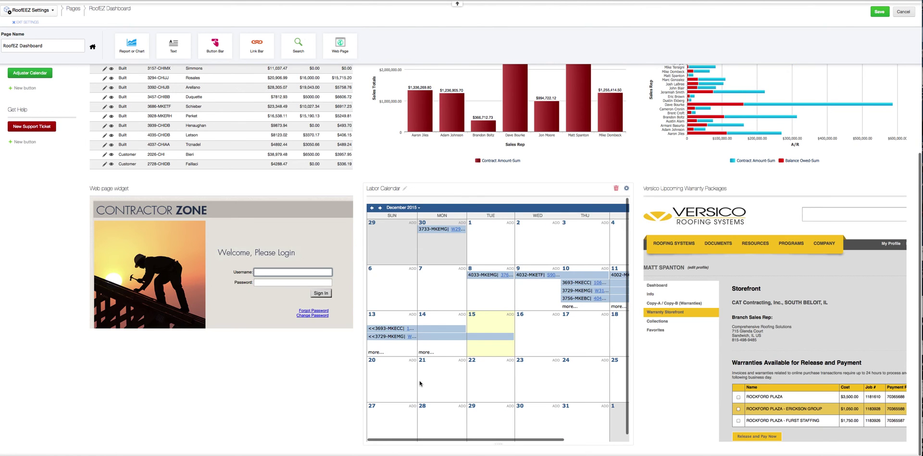
{"action": "scroll", "coordinate": [419, 383], "scroll_direction": "up", "scroll_amount": 5}
{"action": "left_click", "coordinate": [879, 33]}
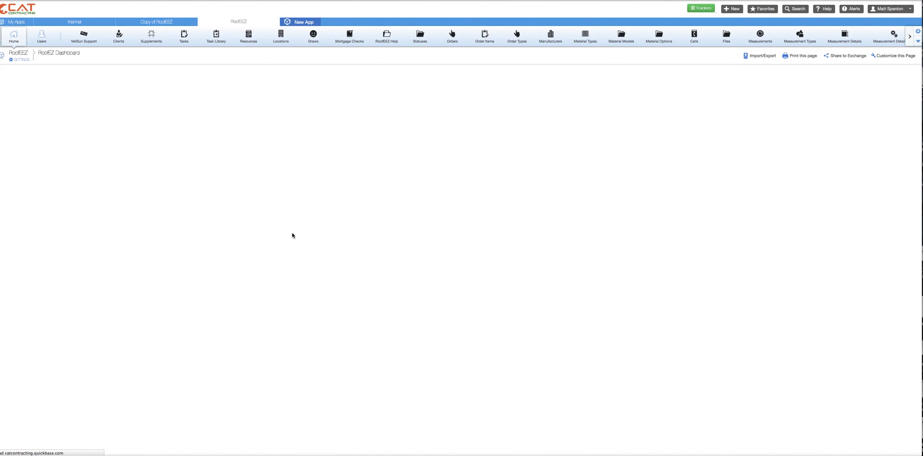
Step: Filter the Black/Red Report widget by the last name of the client in its second row
{"action": "scroll", "coordinate": [299, 228], "scroll_direction": "down", "scroll_amount": 1}
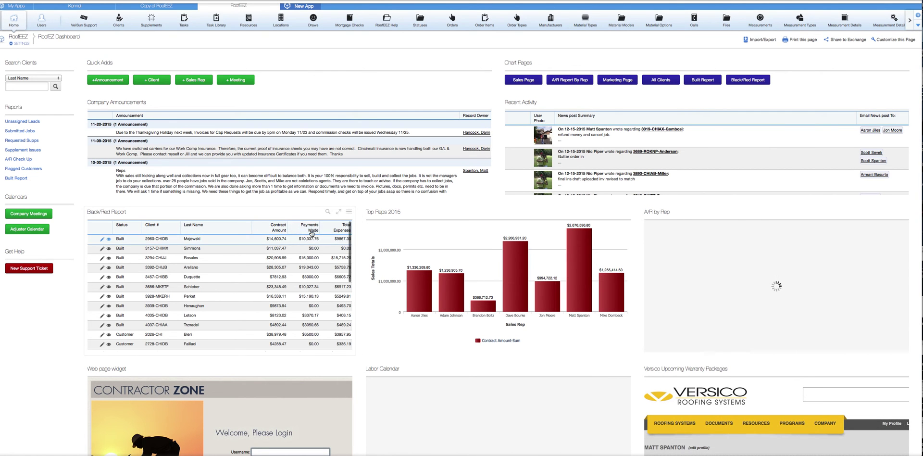
{"action": "scroll", "coordinate": [243, 275], "scroll_direction": "down", "scroll_amount": 3}
{"action": "scroll", "coordinate": [243, 275], "scroll_direction": "up", "scroll_amount": 3}
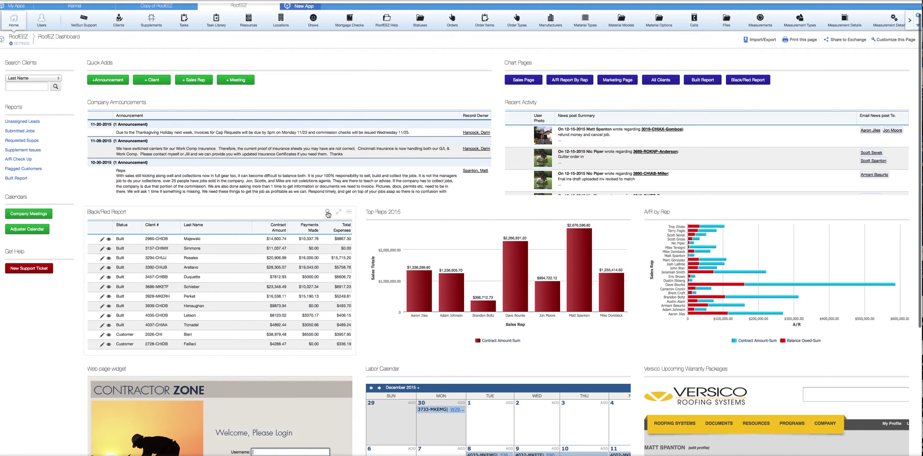
{"action": "left_click", "coordinate": [327, 213]}
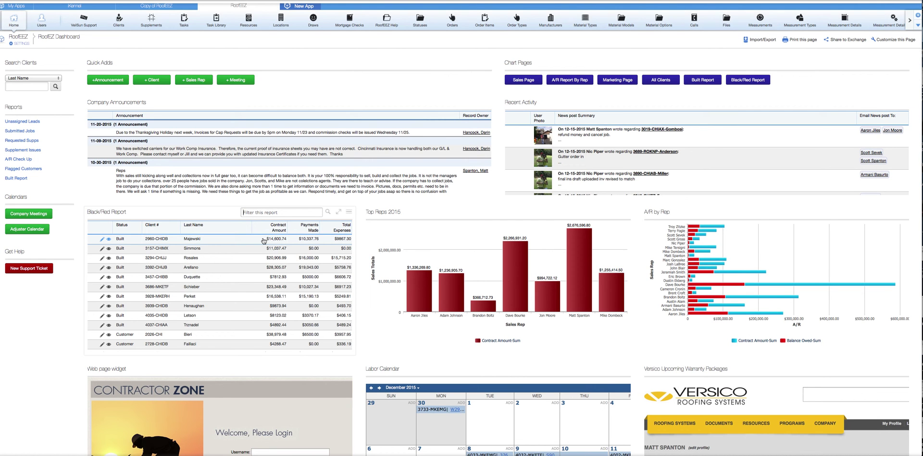
{"action": "type", "text": "SImmons"}
{"action": "key", "text": "Return"}
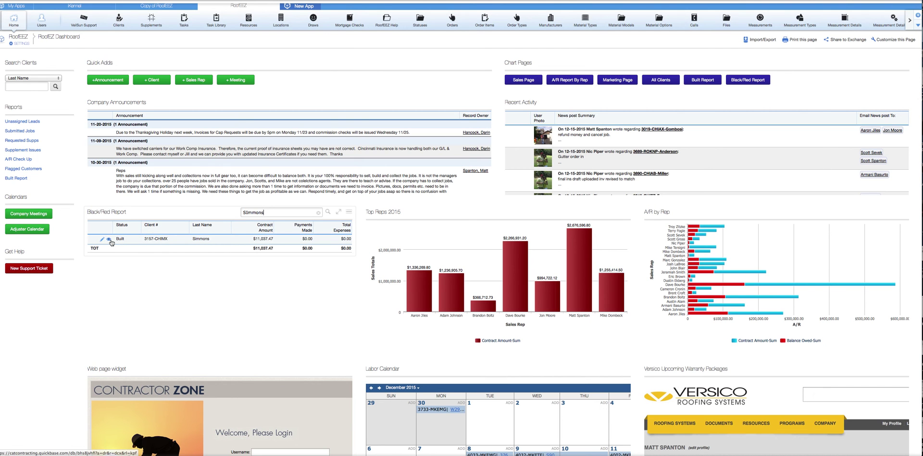
Step: View the Client Information section of the filtered client's record and return to the RoofEZ Dashboard
{"action": "left_click", "coordinate": [109, 239]}
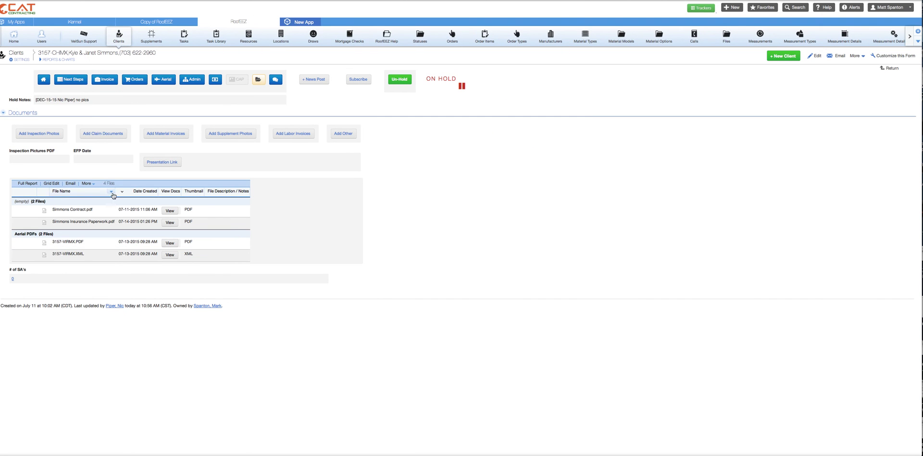
{"action": "left_click", "coordinate": [43, 81]}
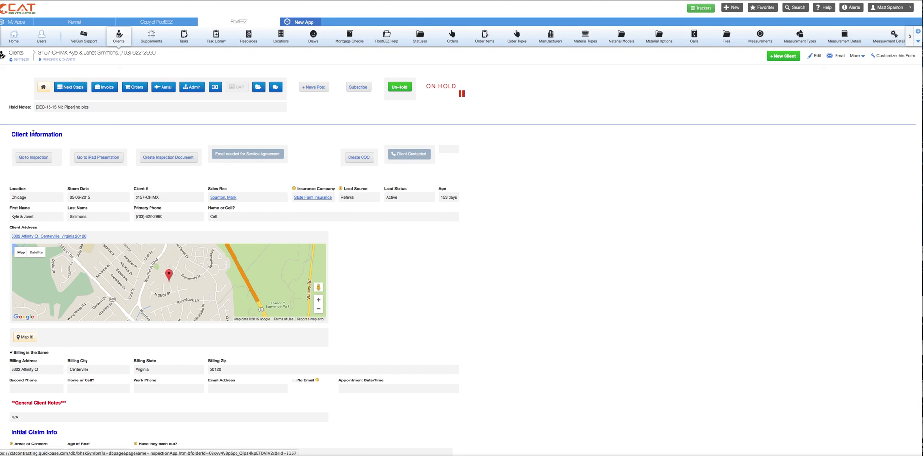
{"action": "left_click", "coordinate": [21, 40]}
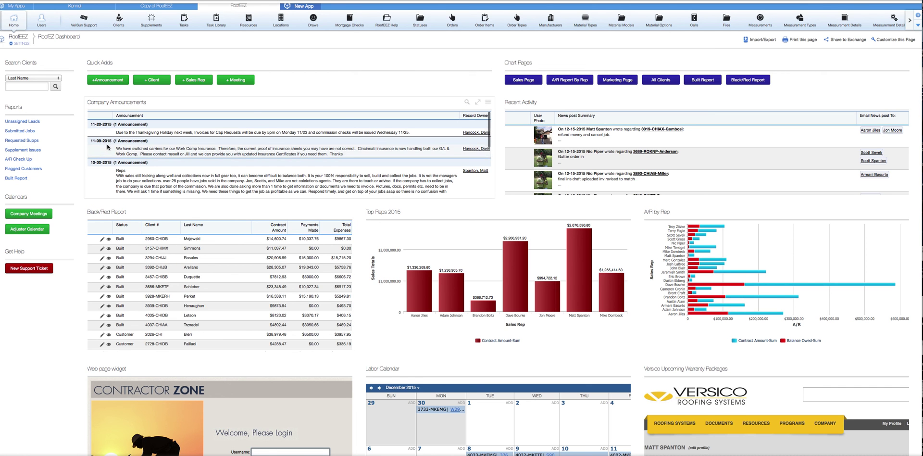
{"action": "scroll", "coordinate": [257, 113], "scroll_direction": "up", "scroll_amount": 1}
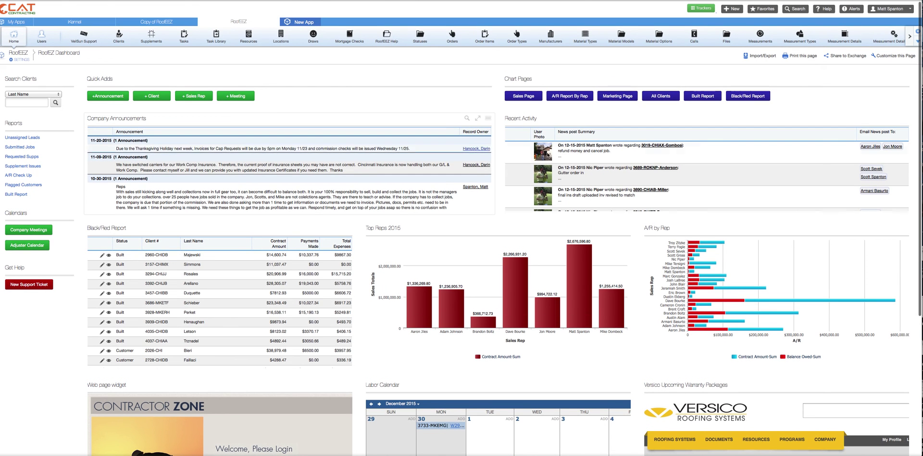